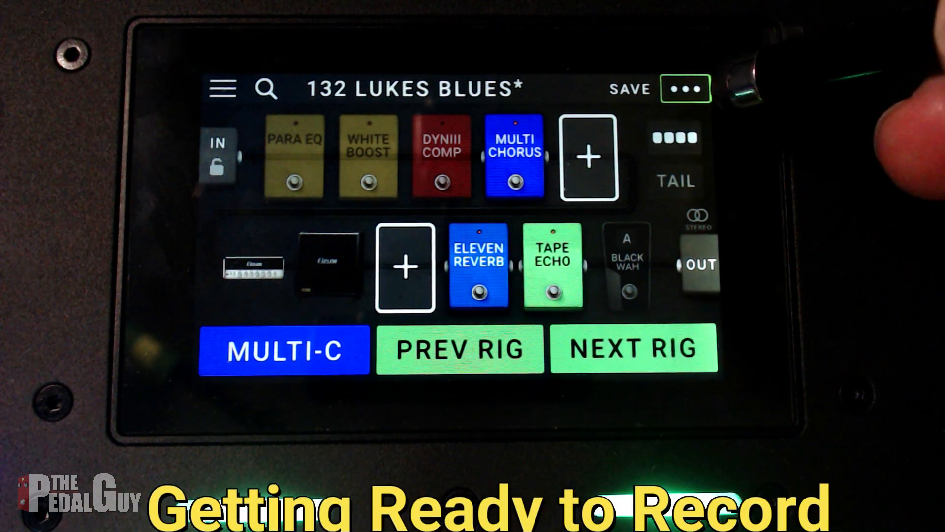
Step: Open the MX5's global settings and set USB Audio to On
left_click(693, 89)
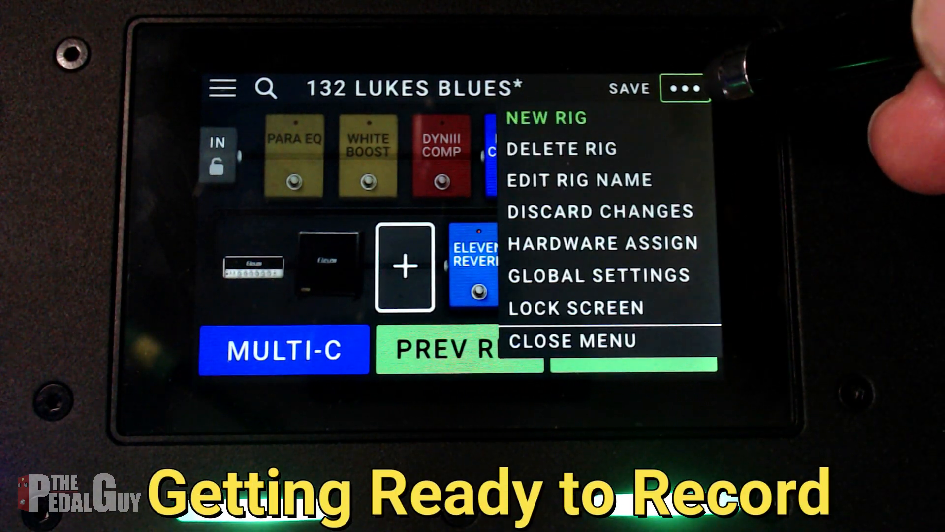
left_click(679, 276)
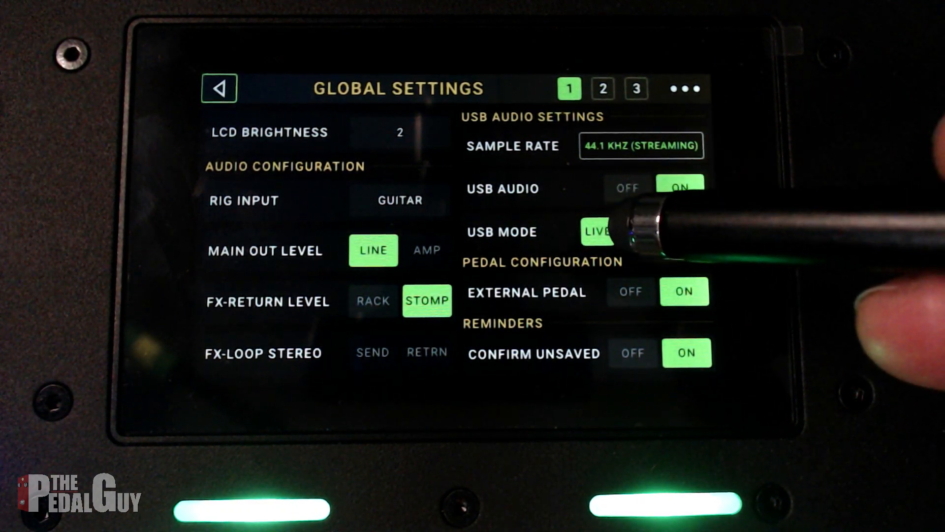
left_click(680, 187)
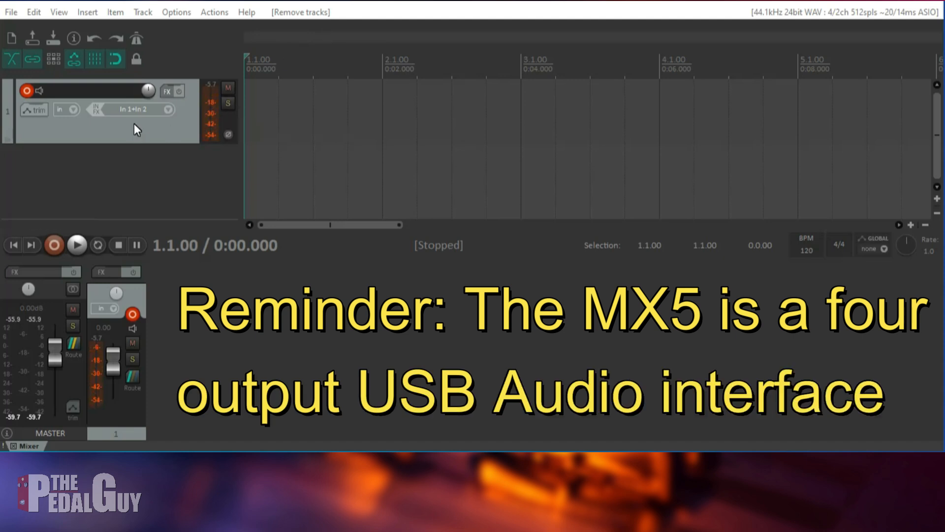
Step: Switch to REAPER, insert a new track below track 1 and increase its height
right_click(113, 160)
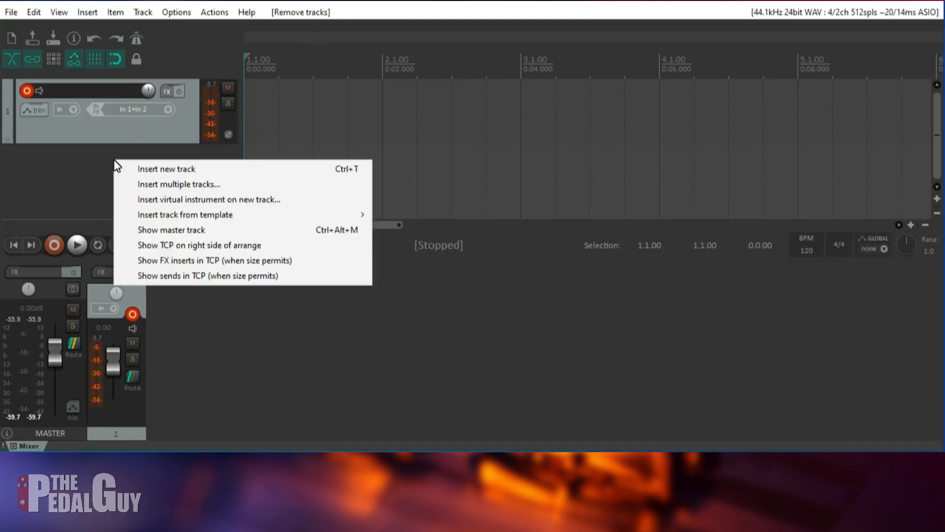
left_click(153, 169)
left_click_drag(131, 196, 126, 220)
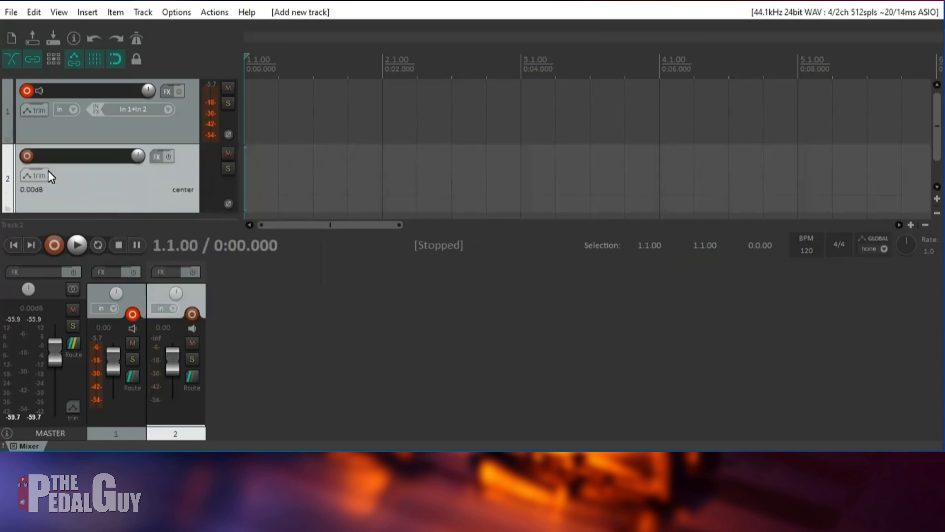
Step: Arm track 2 for recording with mono input In 3 and turn off its record monitoring
left_click(27, 156)
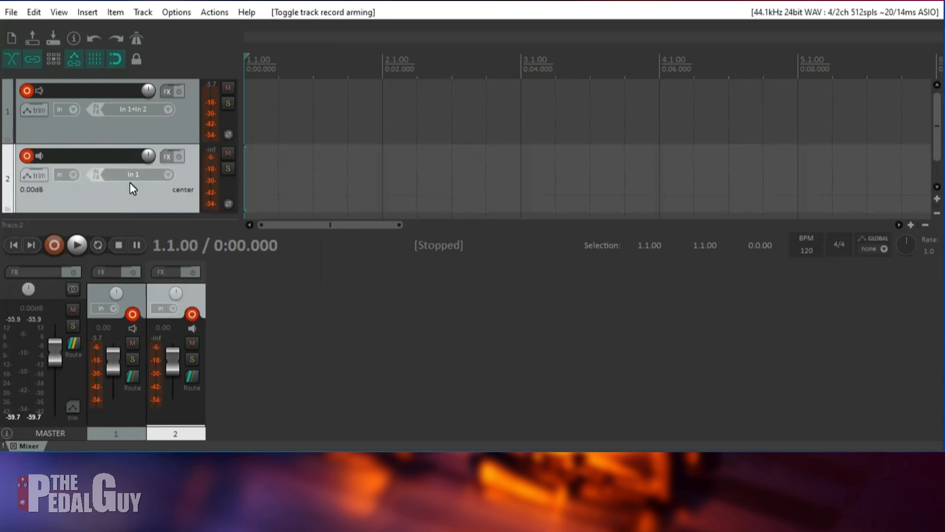
left_click(158, 177)
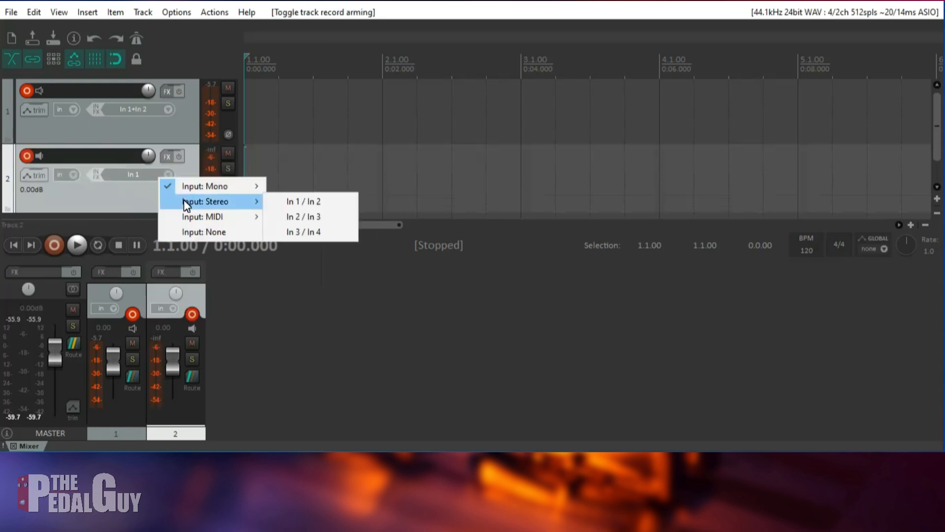
mouse_move(216, 188)
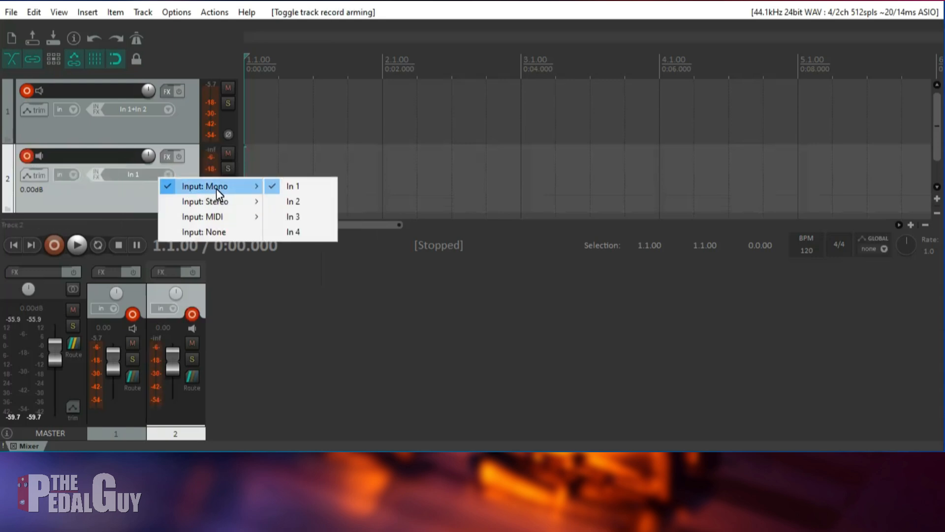
left_click(291, 216)
left_click(40, 156)
left_click(40, 157)
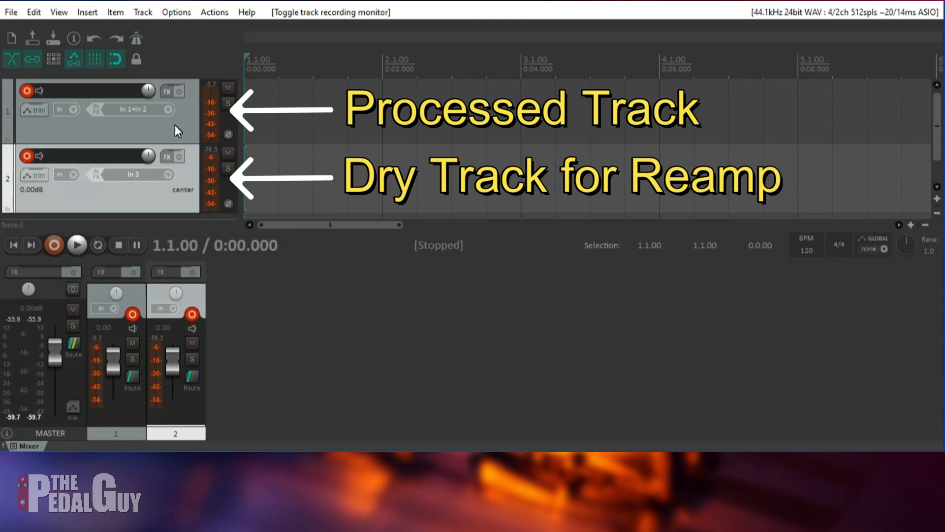
Step: Record a guitar take on both armed tracks and return to the project start
left_click(54, 244)
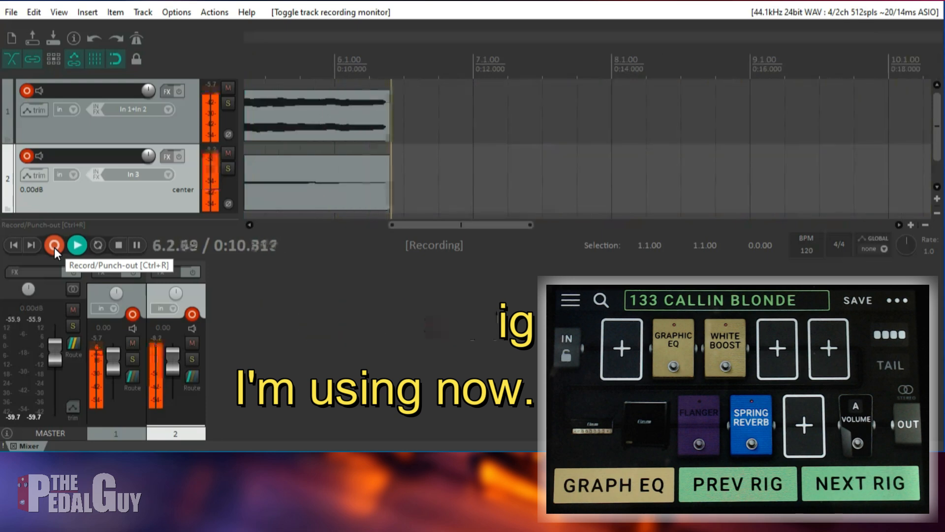
left_click(54, 248)
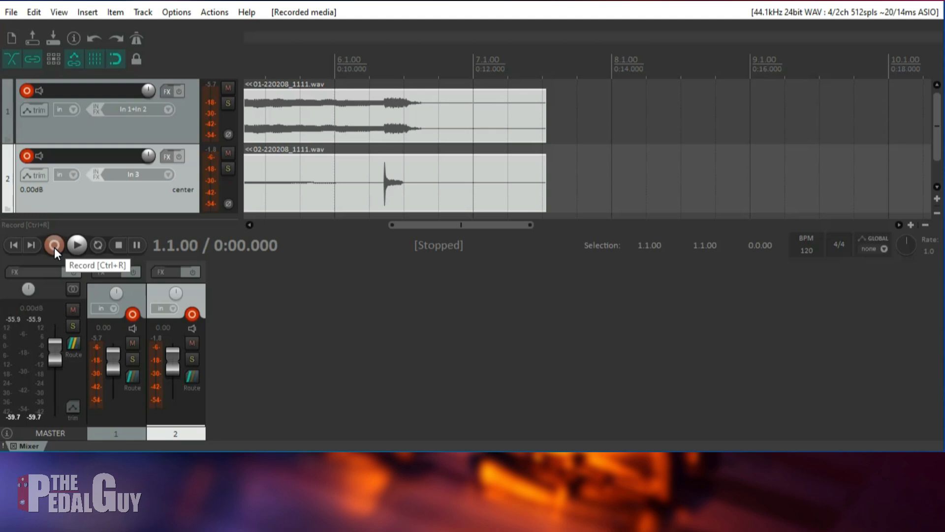
left_click(16, 242)
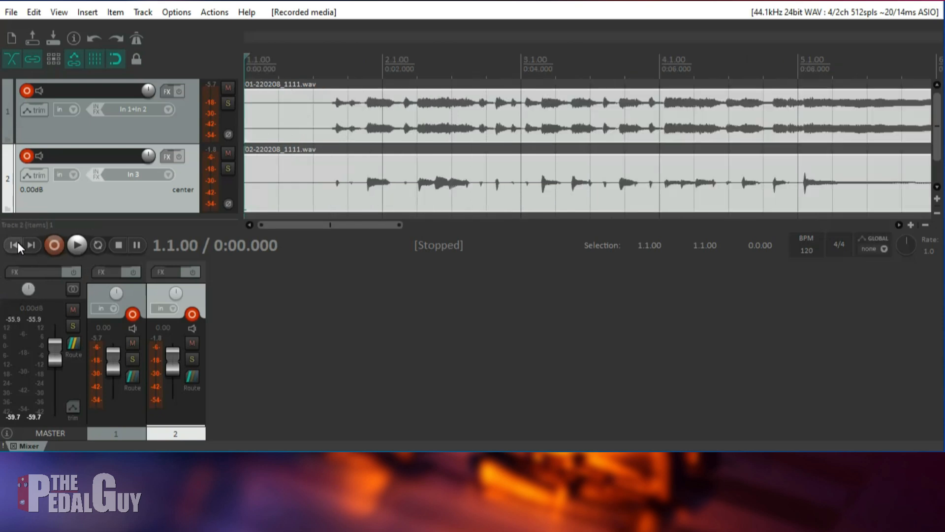
Step: Listen to the recorded take, then solo track 2 and listen to the dry signal
key("space")
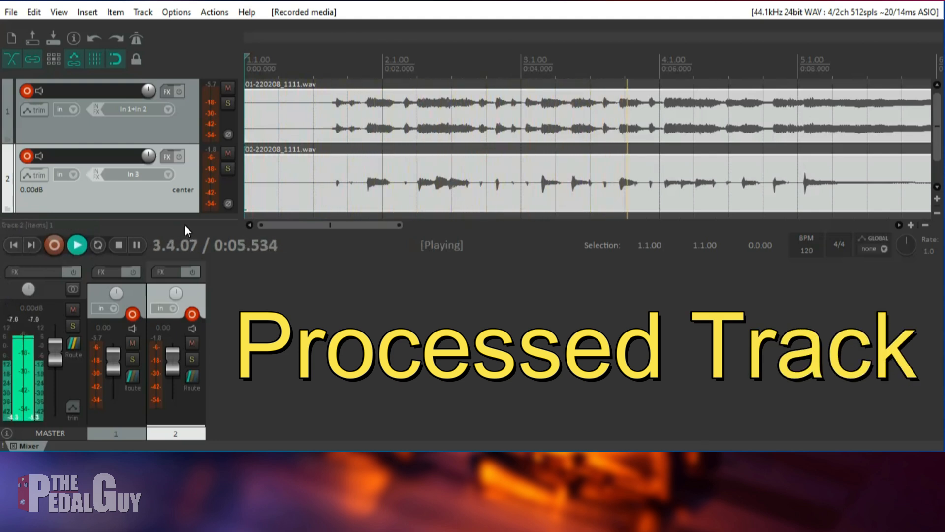
key("space")
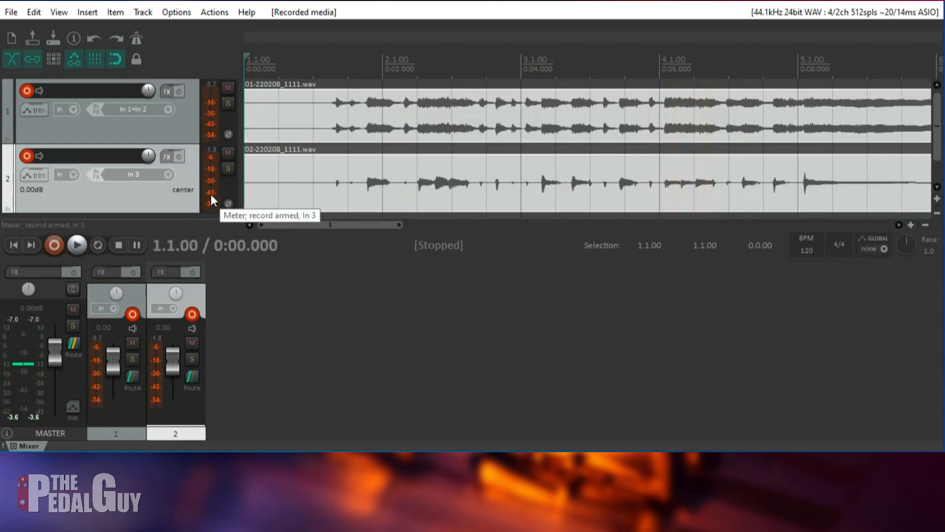
left_click(232, 171)
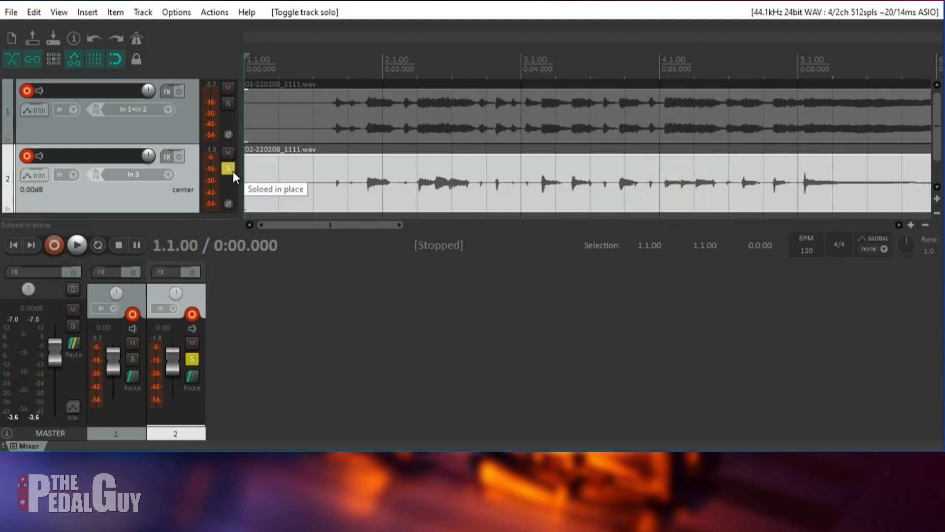
key("space")
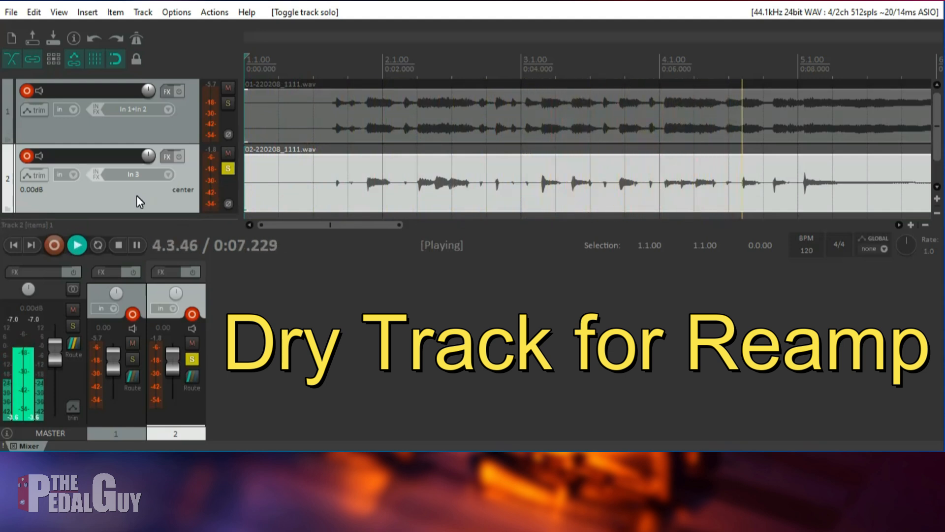
key("space")
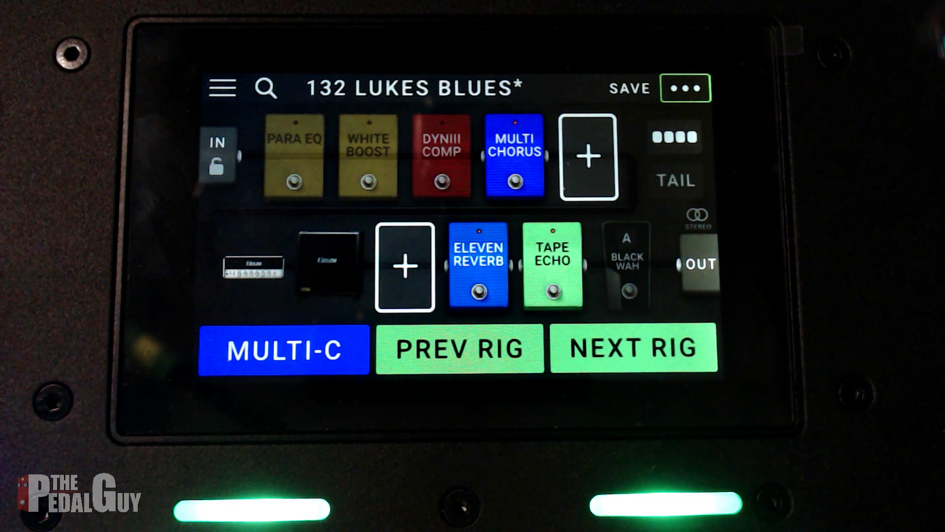
Step: Switch to the MX5 and set its USB Mode to Reamp in the global settings
left_click(685, 88)
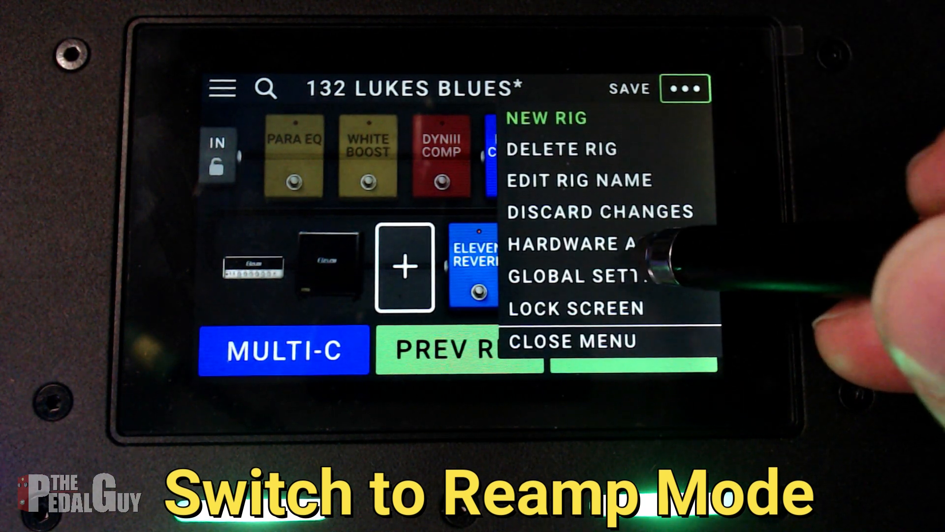
left_click(654, 274)
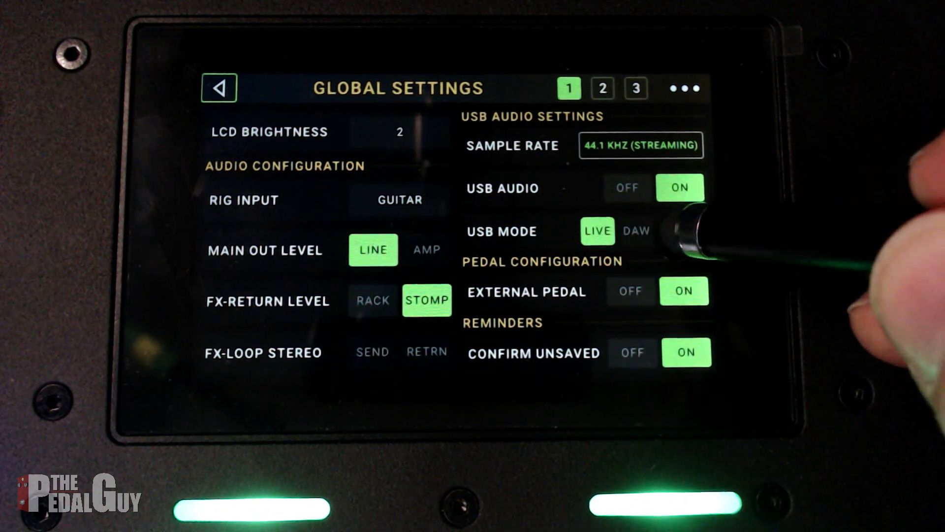
left_click(683, 230)
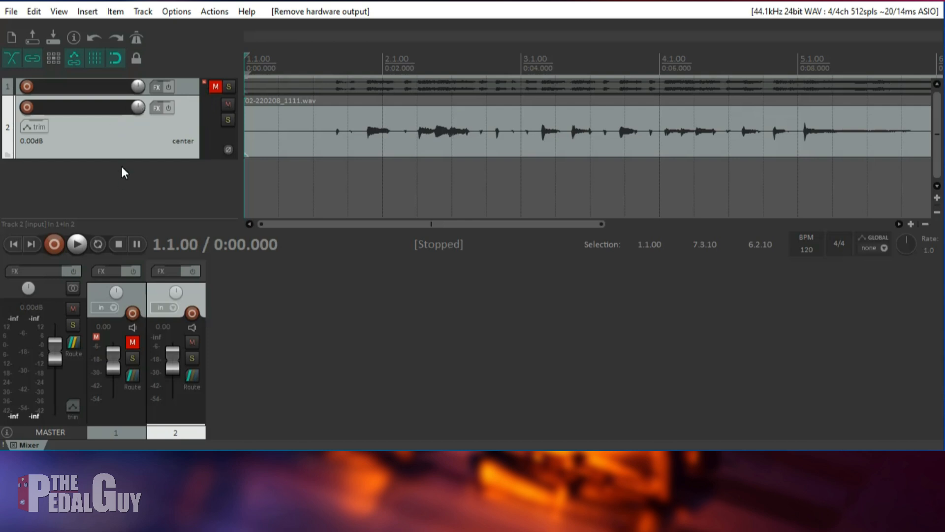
Step: In REAPER, route track 2 to hardware output Out 3 and disable its master send
left_click(197, 379)
left_click_drag(325, 271, 321, 121)
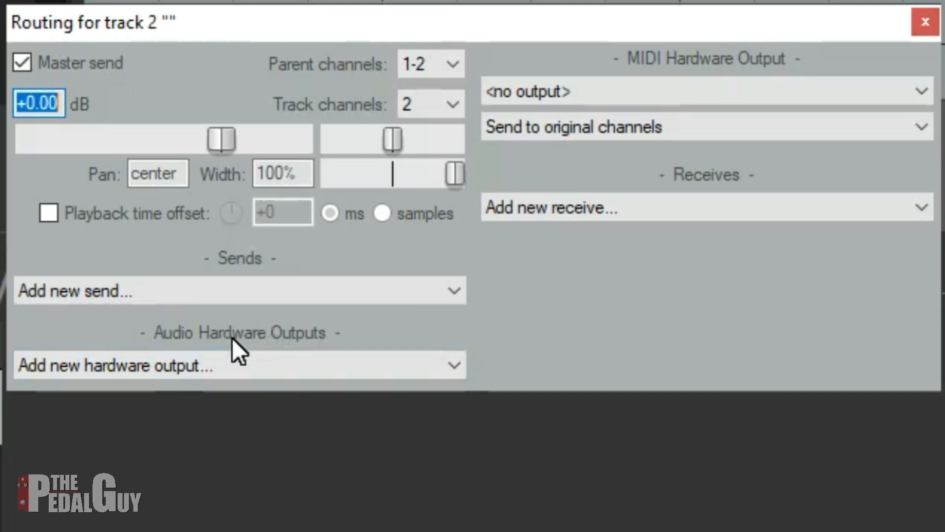
left_click(293, 364)
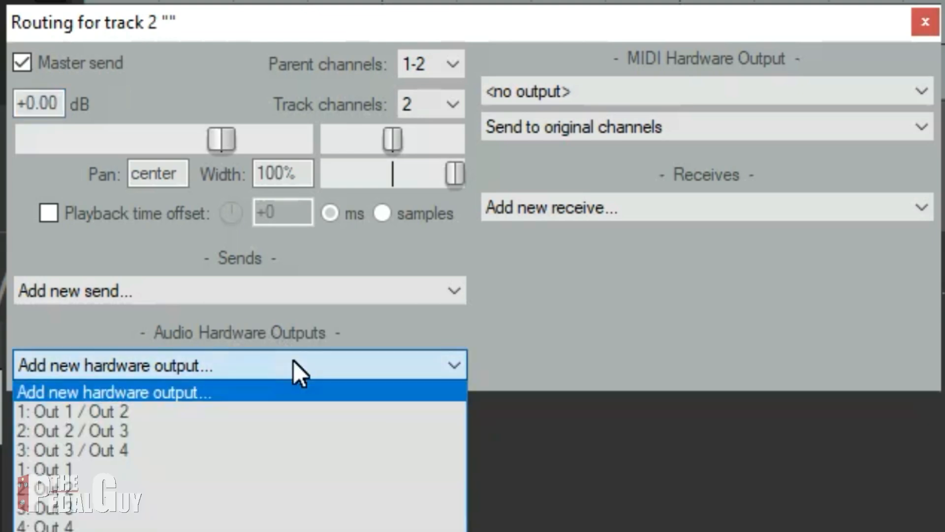
left_click(170, 508)
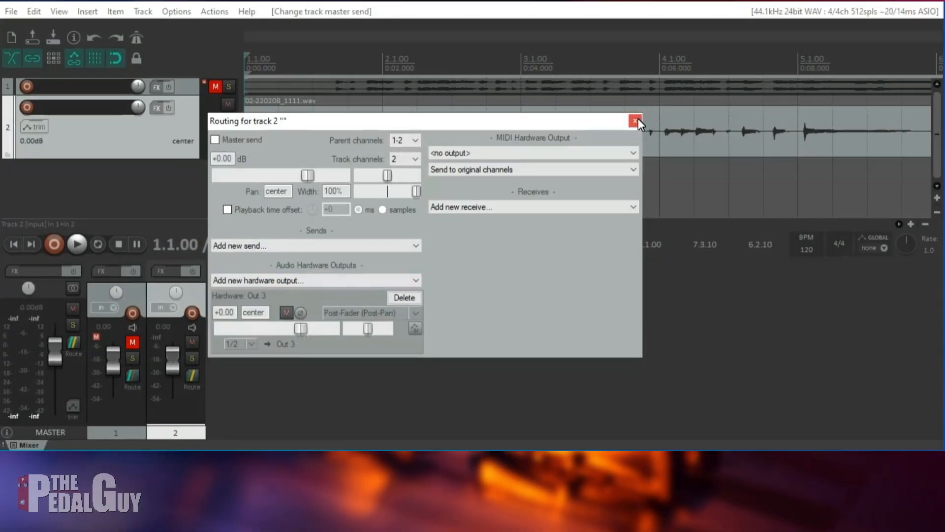
left_click(926, 21)
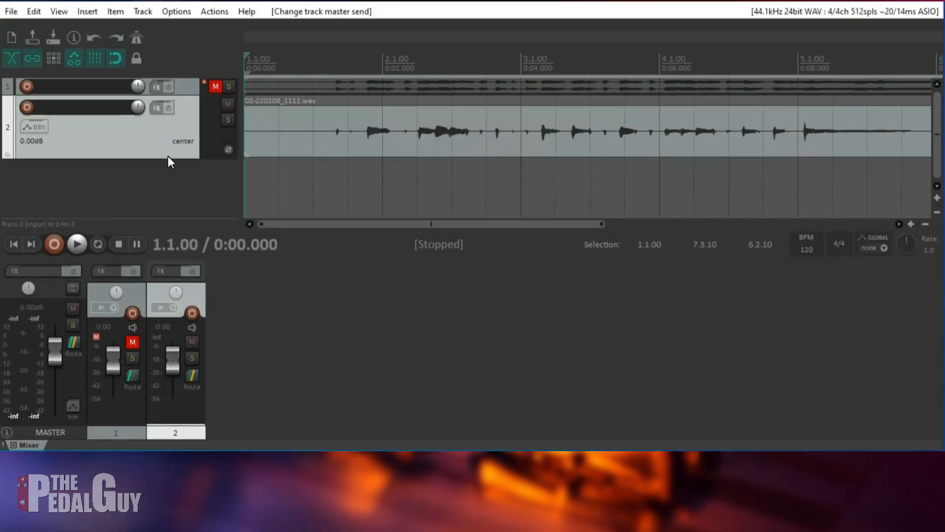
Step: Insert a third track below track 2 and arm it for recording
right_click(159, 181)
left_click(178, 190)
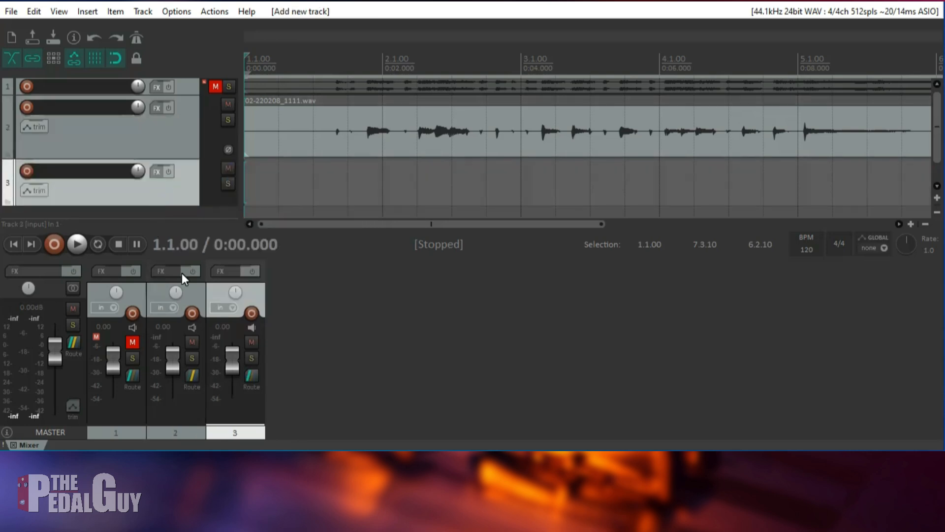
left_click(26, 171)
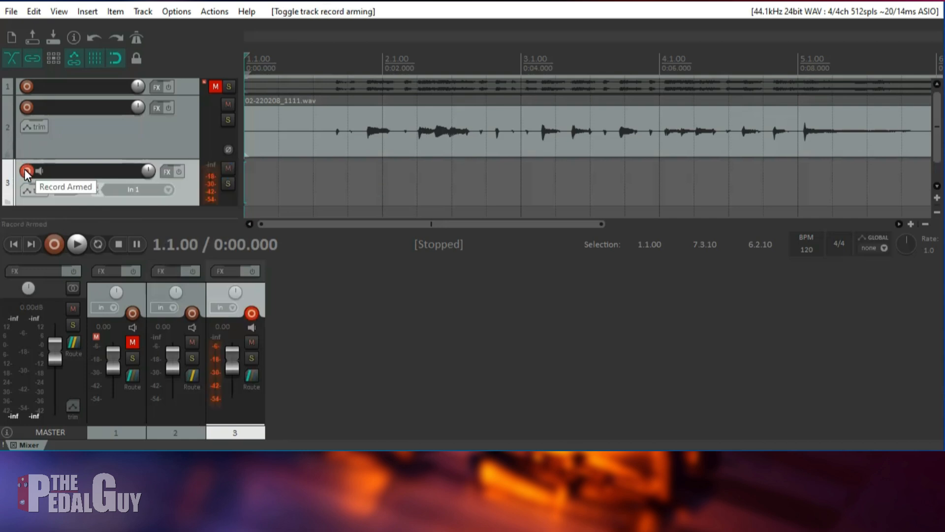
Step: Set track 3's recording input to stereo In 1 / In 2, and make track 2 shorter and track 3 taller
left_click(170, 190)
mouse_move(218, 217)
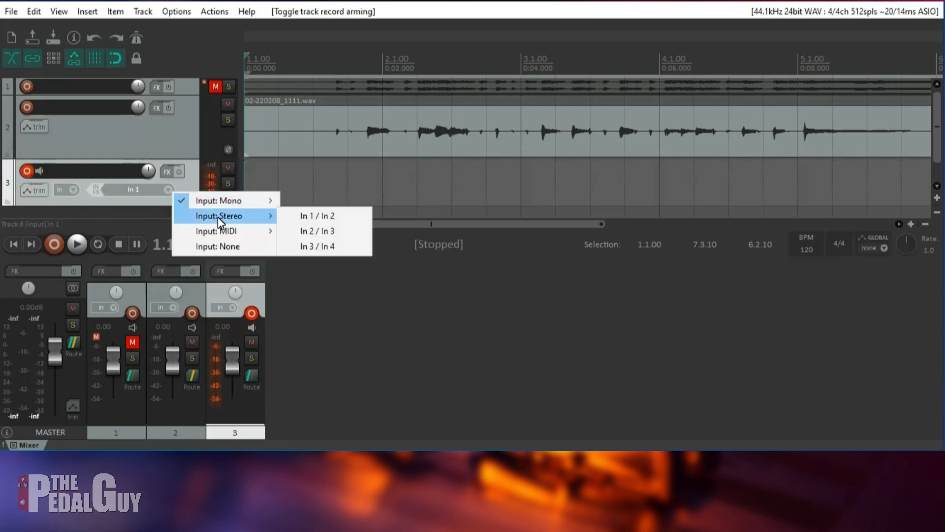
left_click(304, 220)
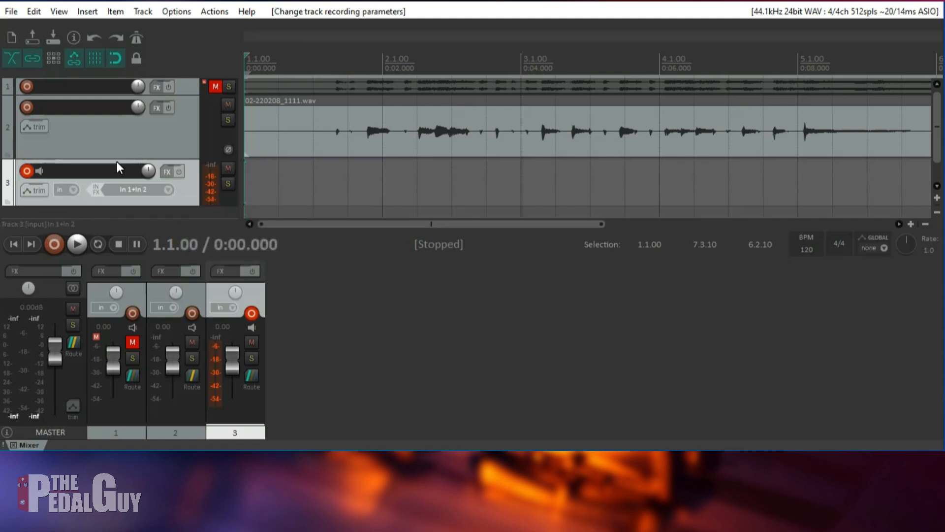
left_click_drag(146, 164, 147, 147)
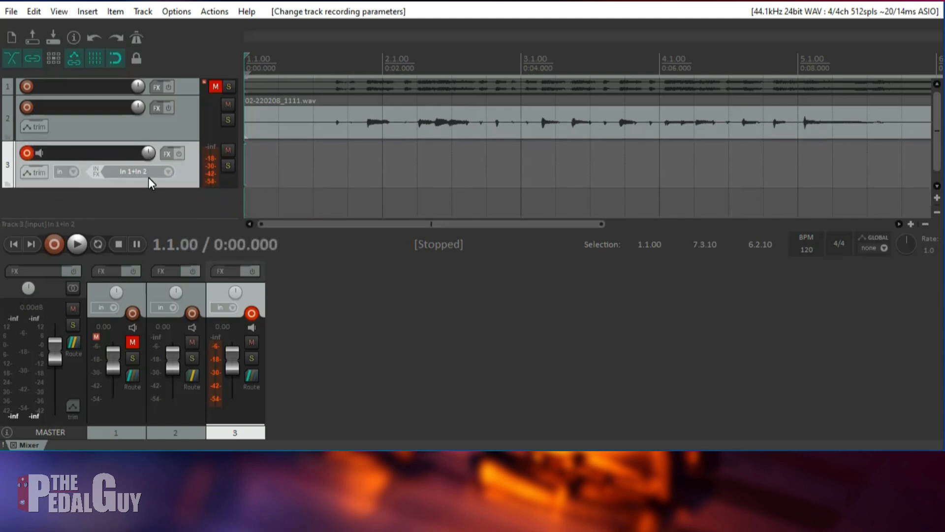
left_click_drag(150, 188, 150, 213)
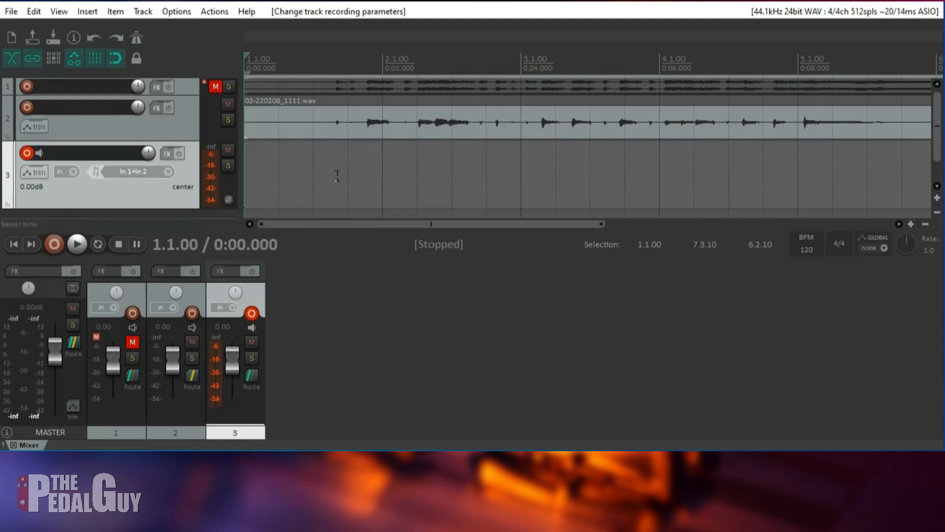
Step: Record the reamped signal on track 3 from the project start until the take has finished, and disarm the track
left_click(53, 245)
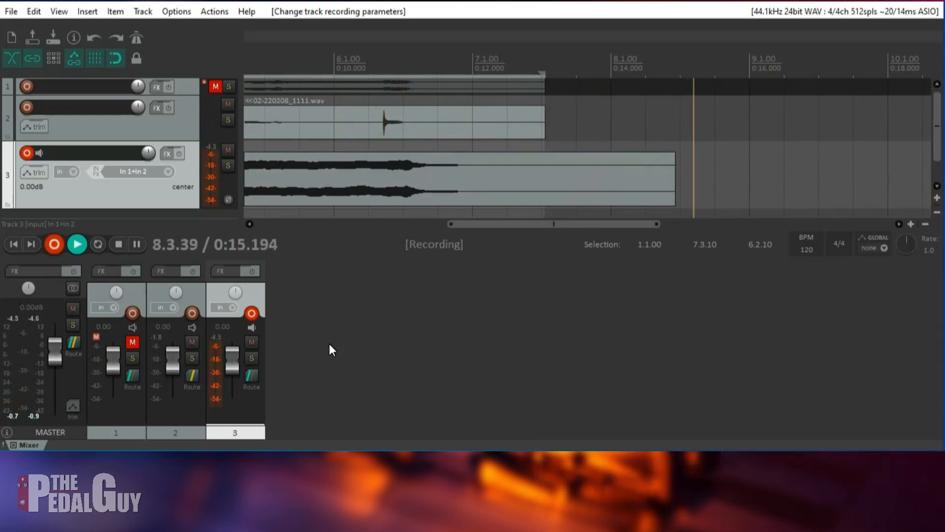
key("space")
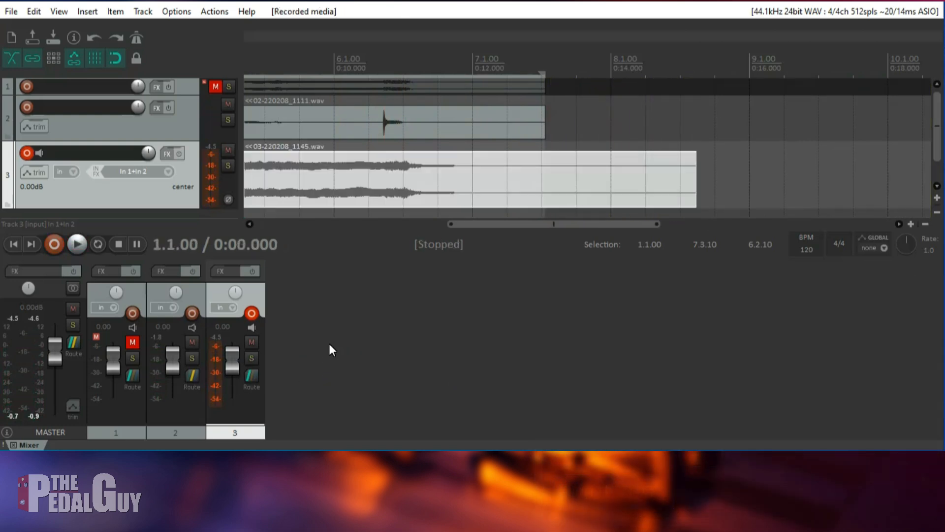
left_click(27, 151)
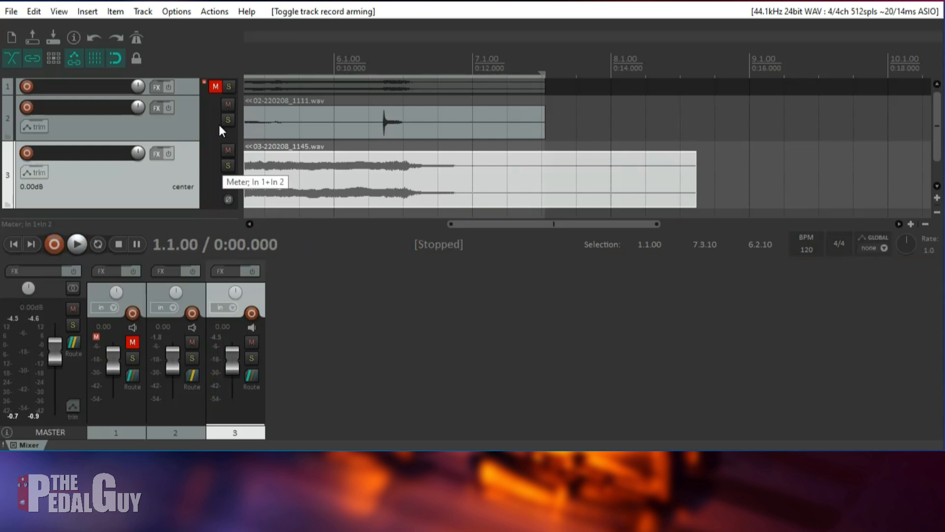
Step: Mute the dry guitar track 2 and reduce its height in the arrangement
left_click(124, 133)
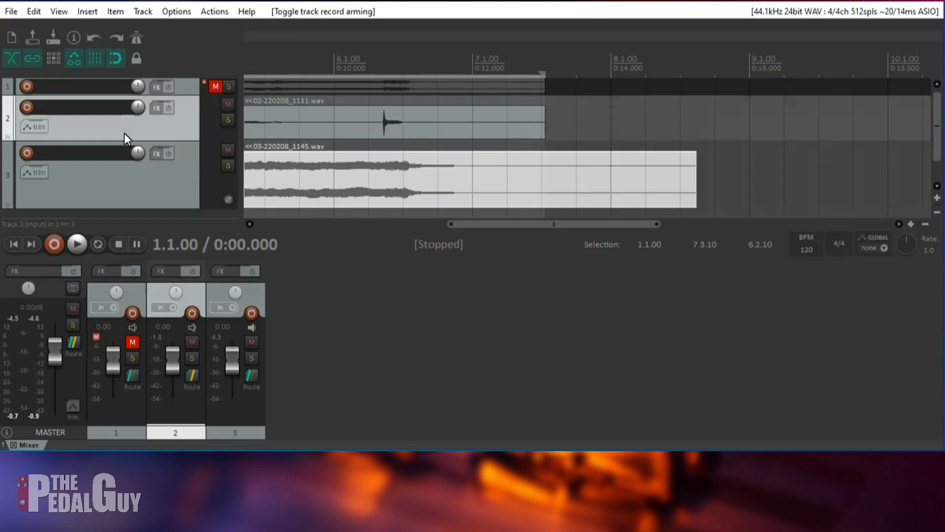
left_click(228, 104)
mouse_move(172, 147)
left_mouse_down()
mouse_move(172, 123)
mouse_move(171, 153)
mouse_move(172, 123)
mouse_move(186, 138)
left_mouse_up()
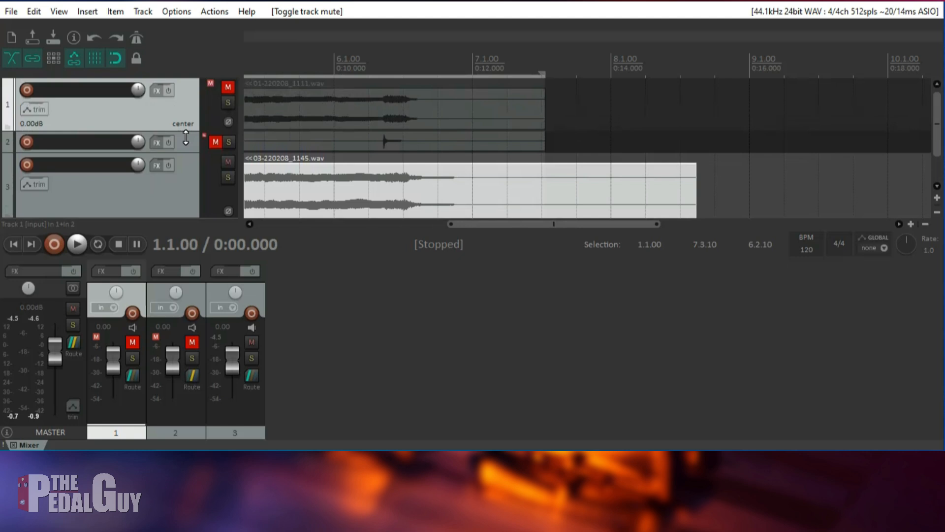
Step: Unmute track 1 and move the muted dry guitar track below the reamped track
left_click(227, 89)
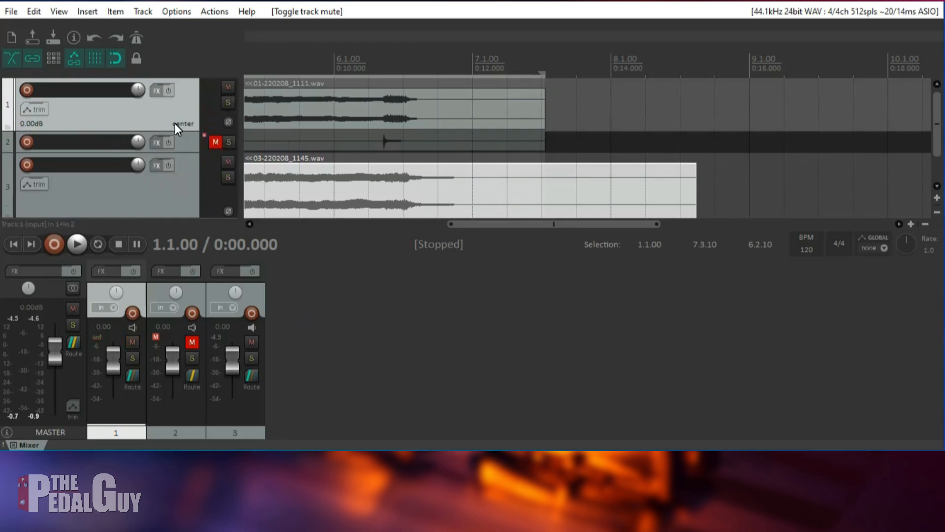
left_click_drag(179, 142, 173, 196)
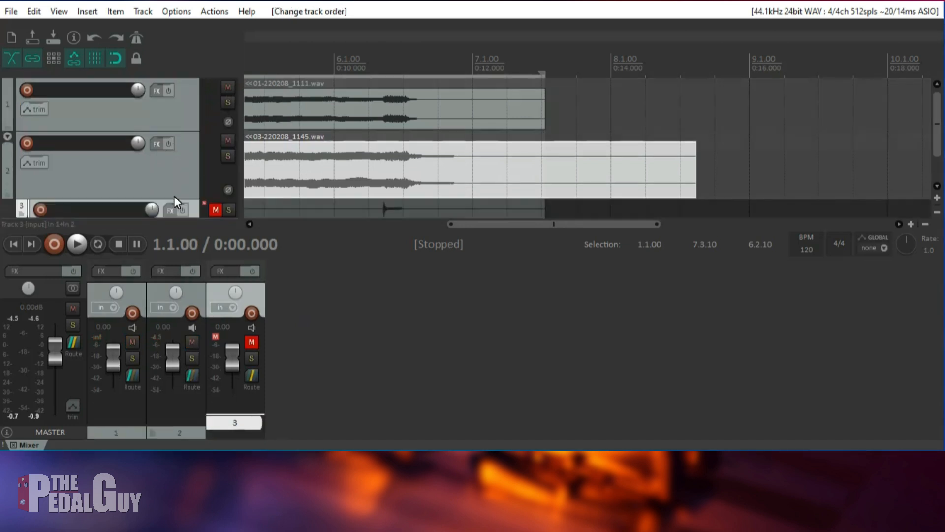
Step: Audition the original processed guitar on track 1 in solo from the project start, and unsolo it after stopping playback
left_click_drag(464, 226, 197, 205)
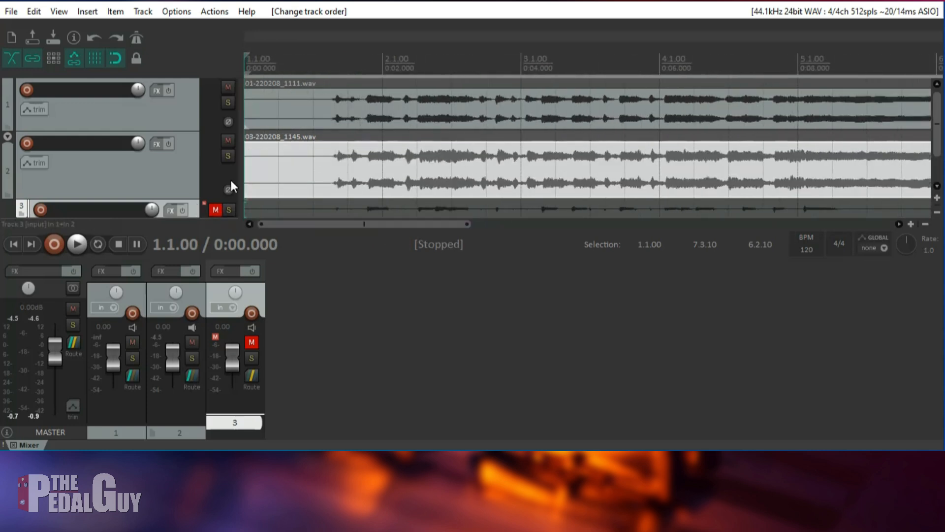
left_click(228, 102)
key("space")
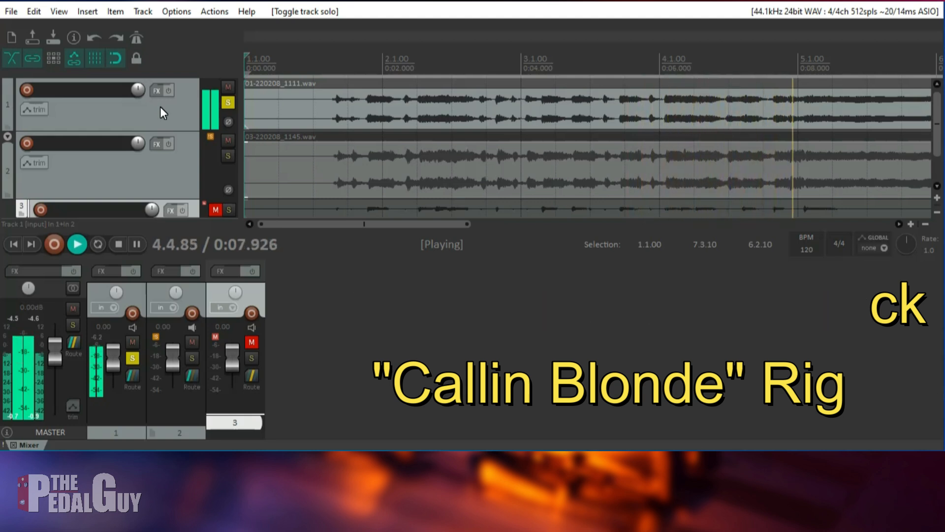
key("space")
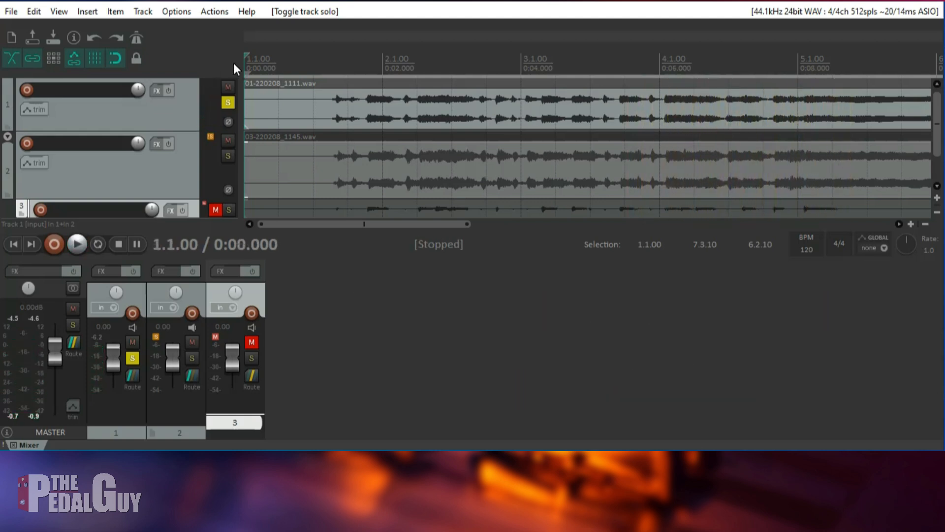
left_click(232, 107)
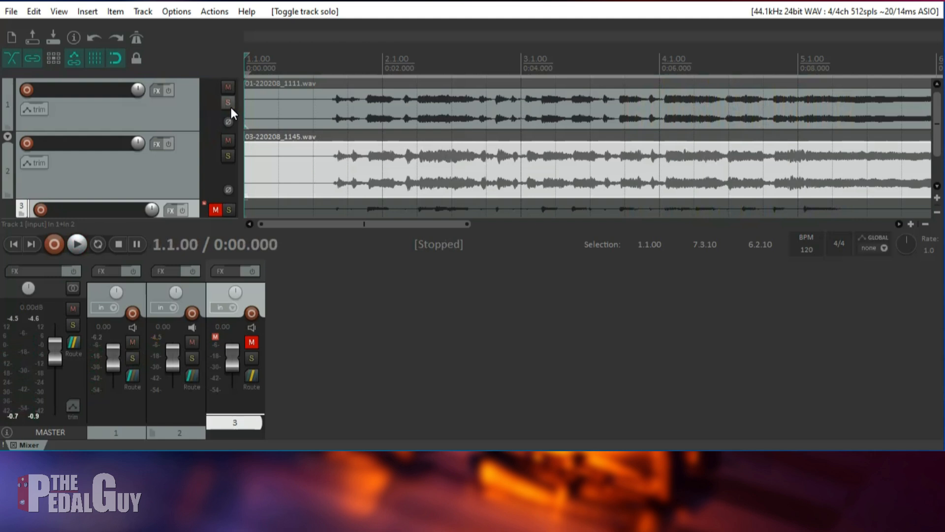
Step: Solo the reamped guitar on track 2 and play it from the project start until its audio ends
left_click(230, 155)
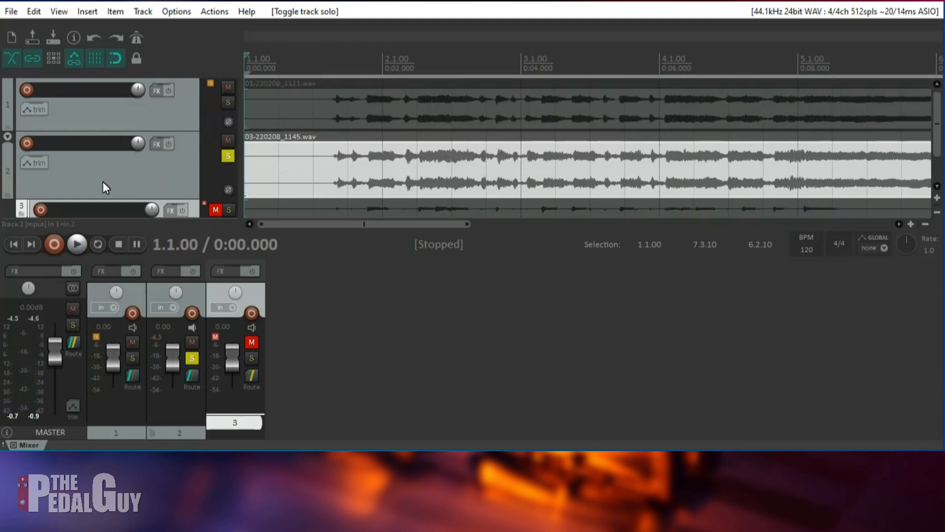
key("space")
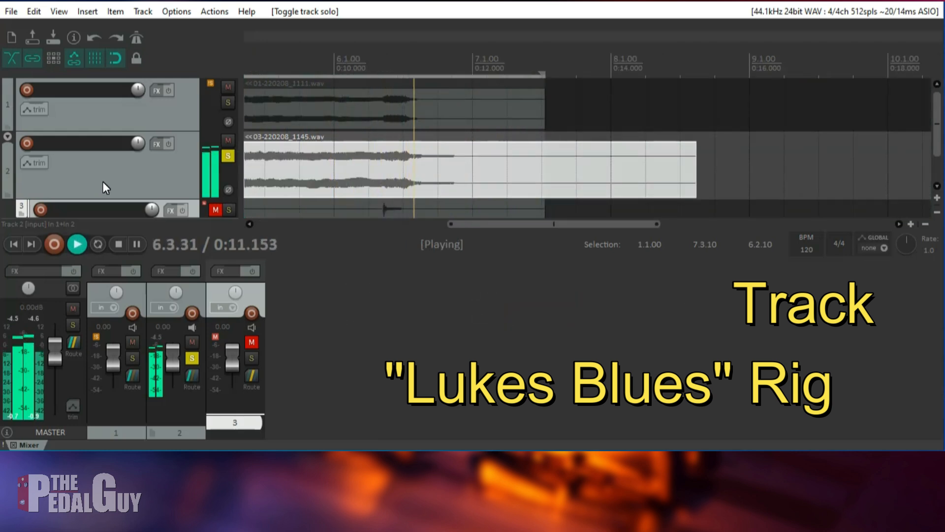
key("space")
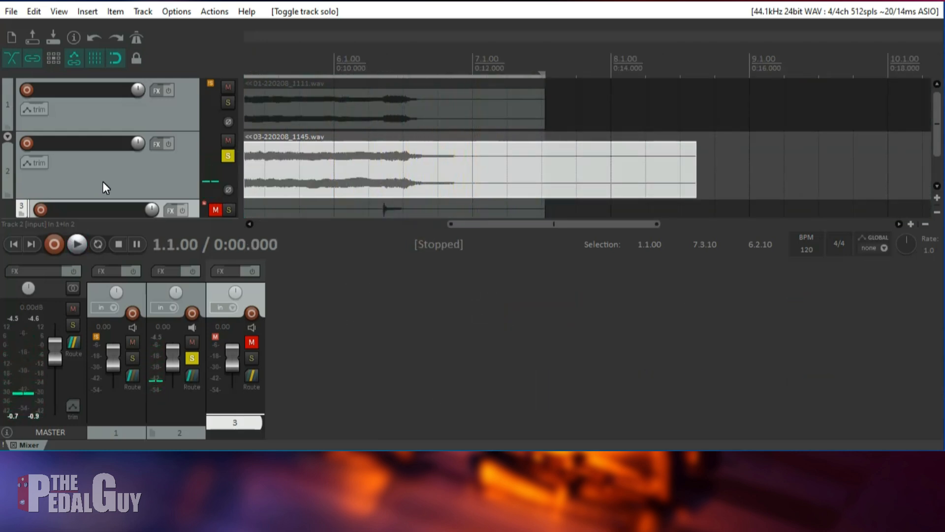